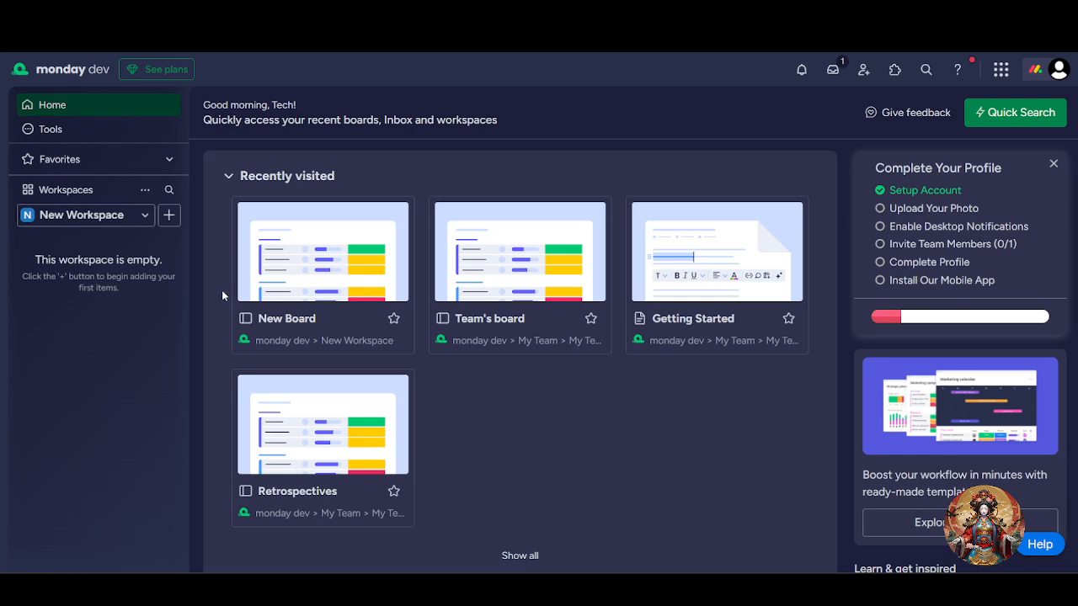
Log out of the account and sign back in with the existing Google account
click(1063, 72)
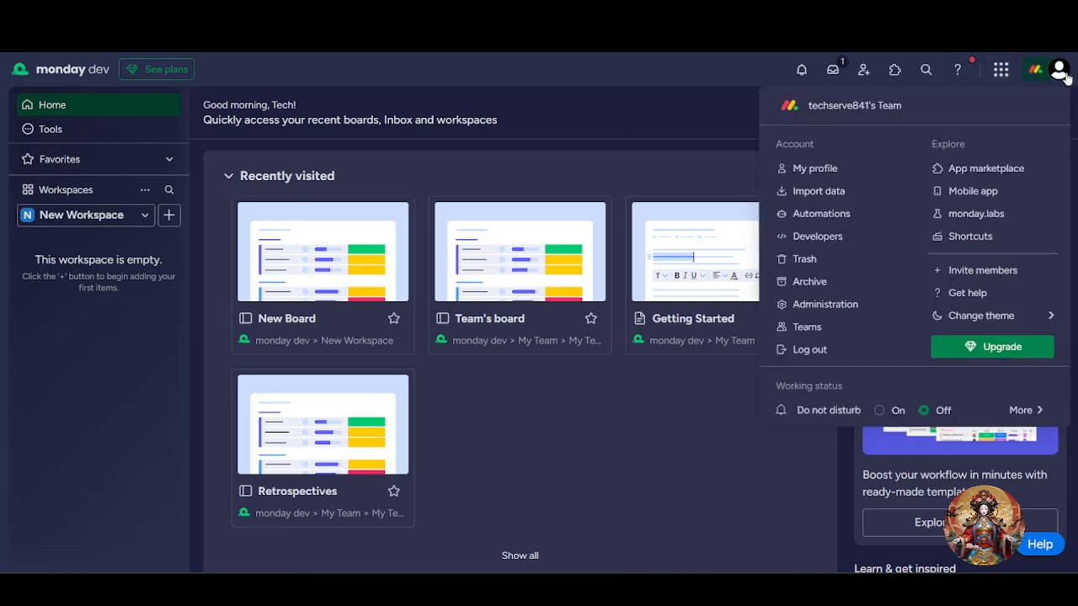
click(823, 357)
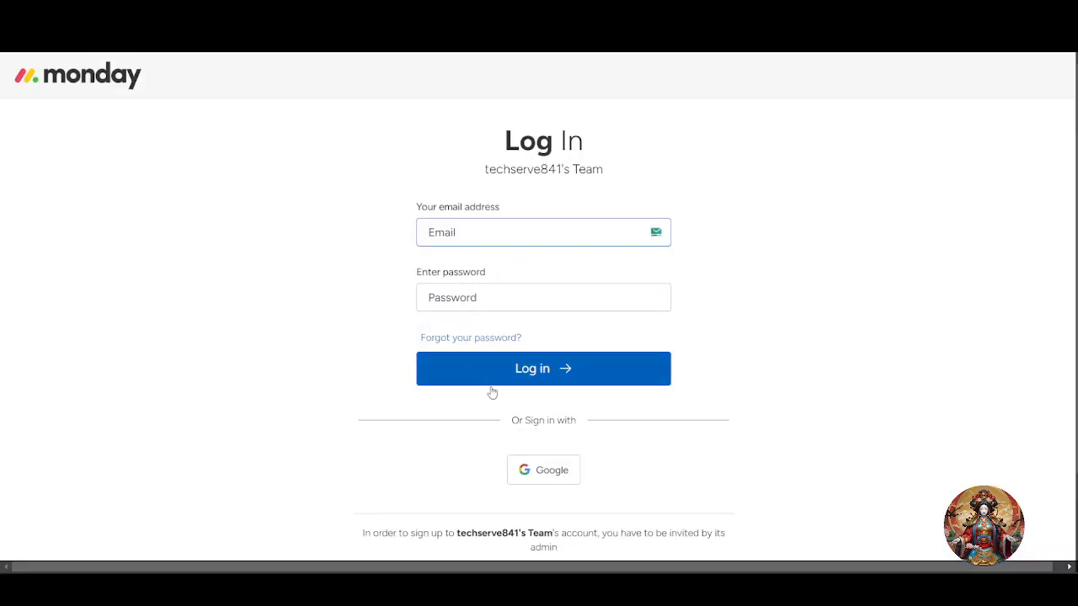
click(549, 420)
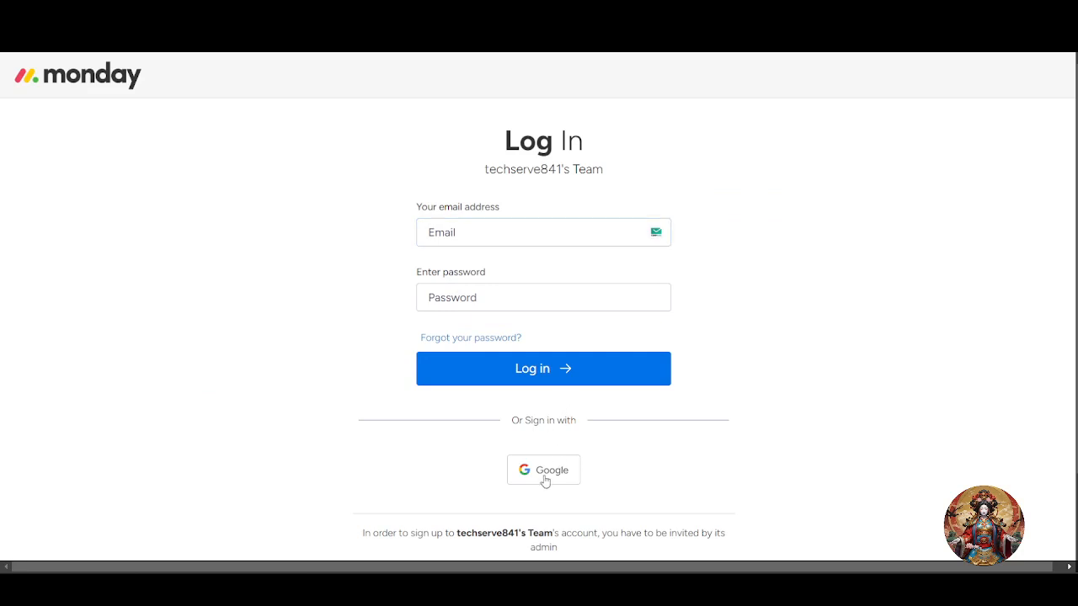
drag(510, 422, 584, 433)
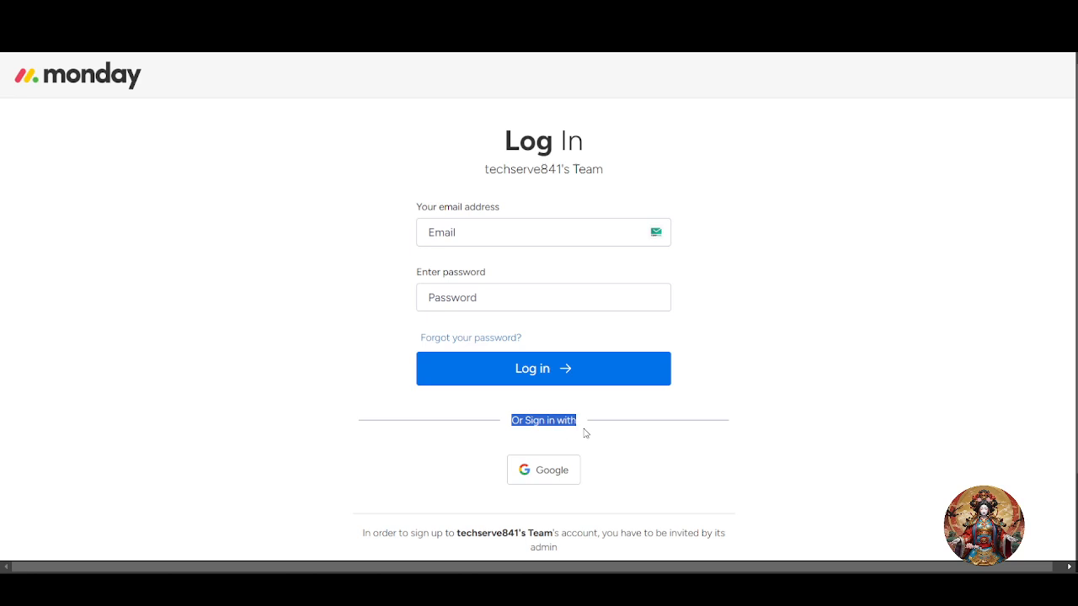
click(555, 481)
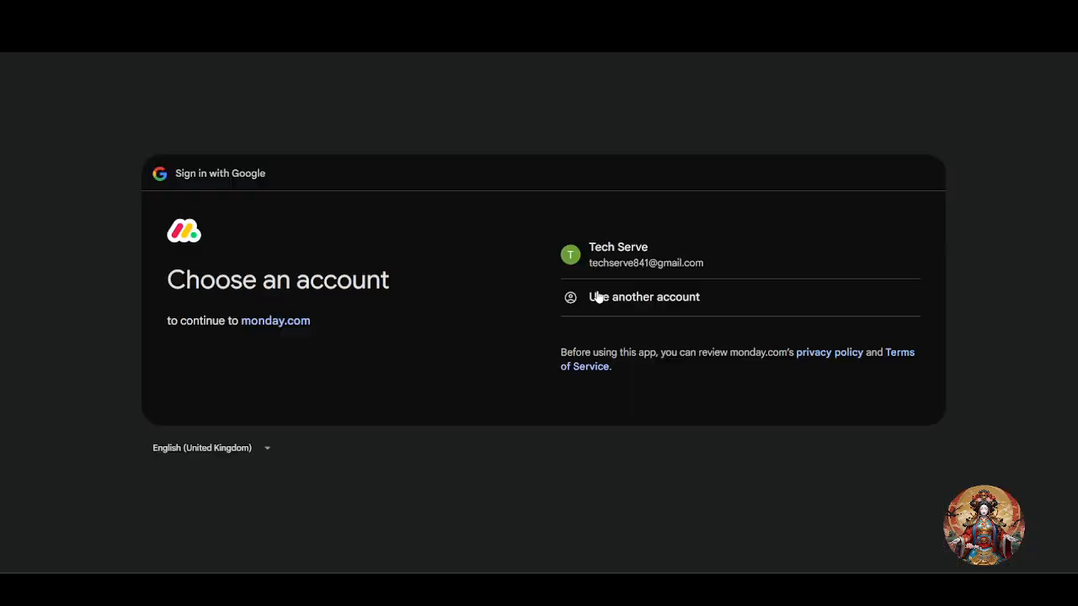
click(629, 250)
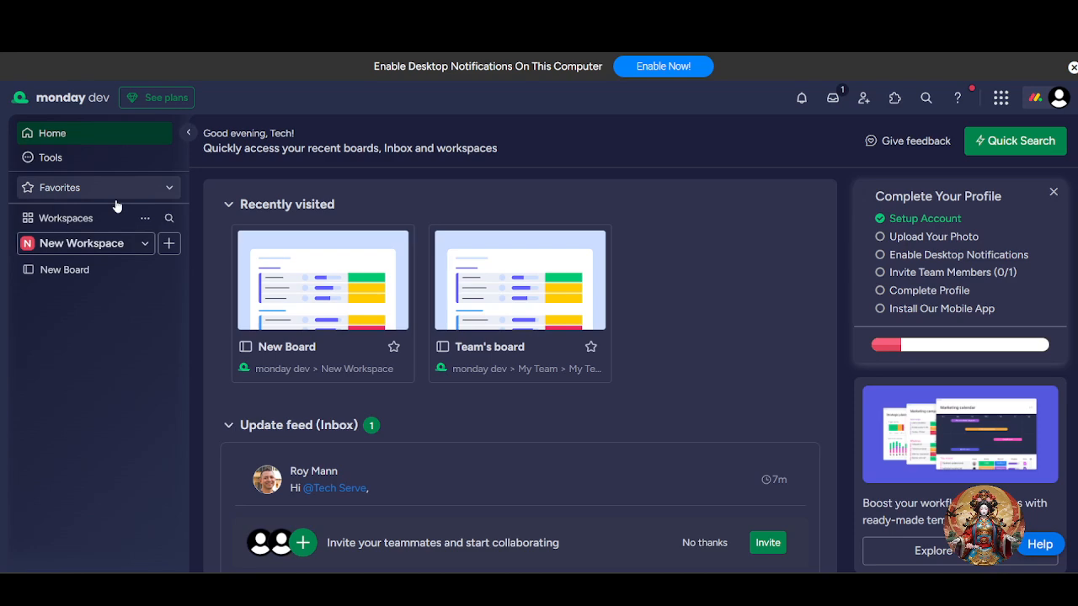
Add a new open workspace named "My work place 1"
click(132, 250)
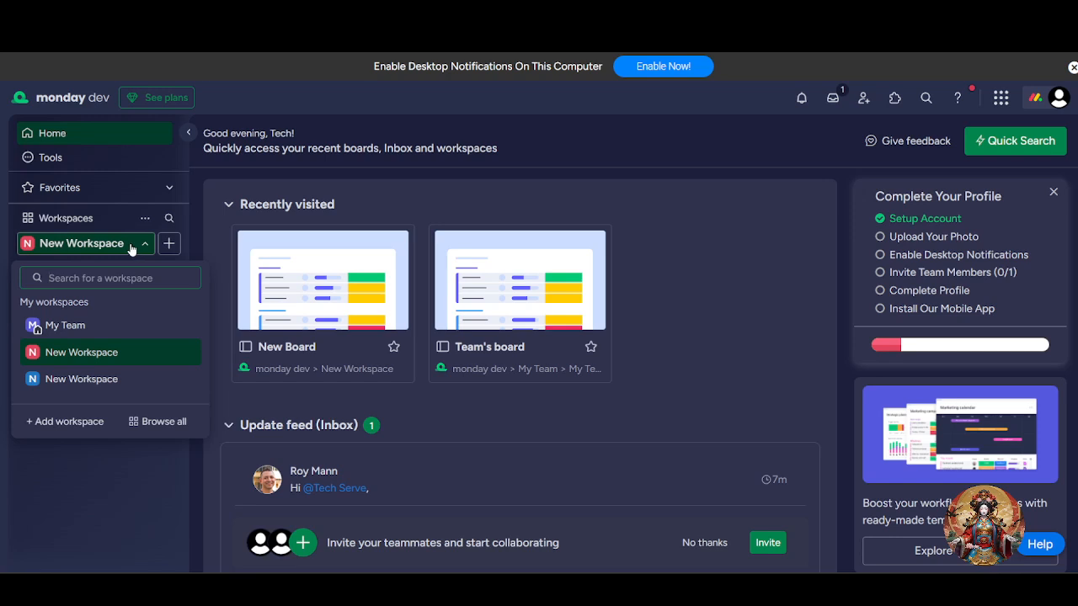
click(33, 425)
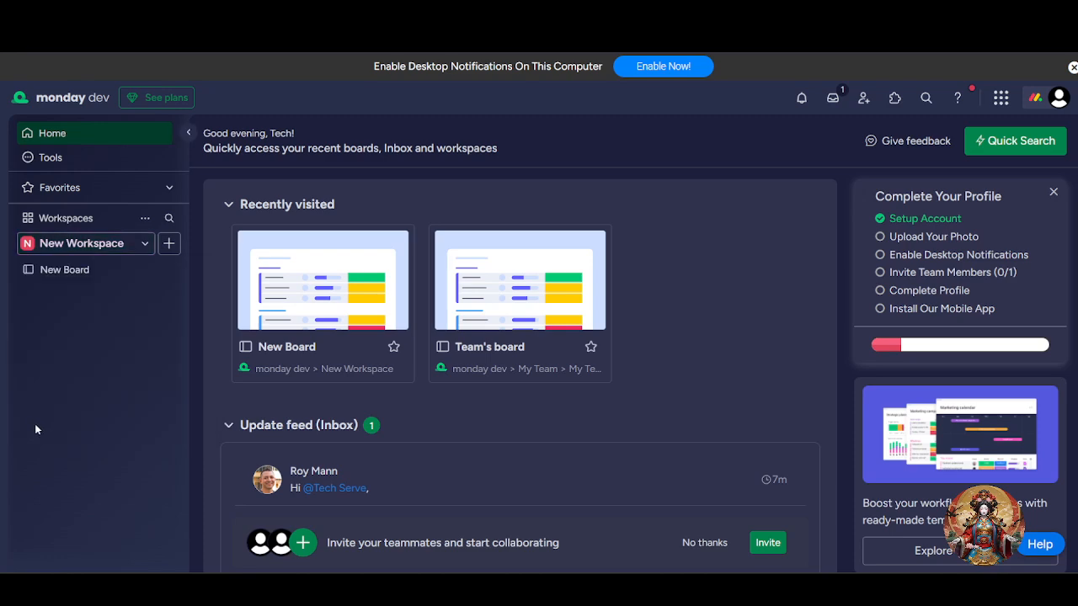
drag(509, 348, 314, 344)
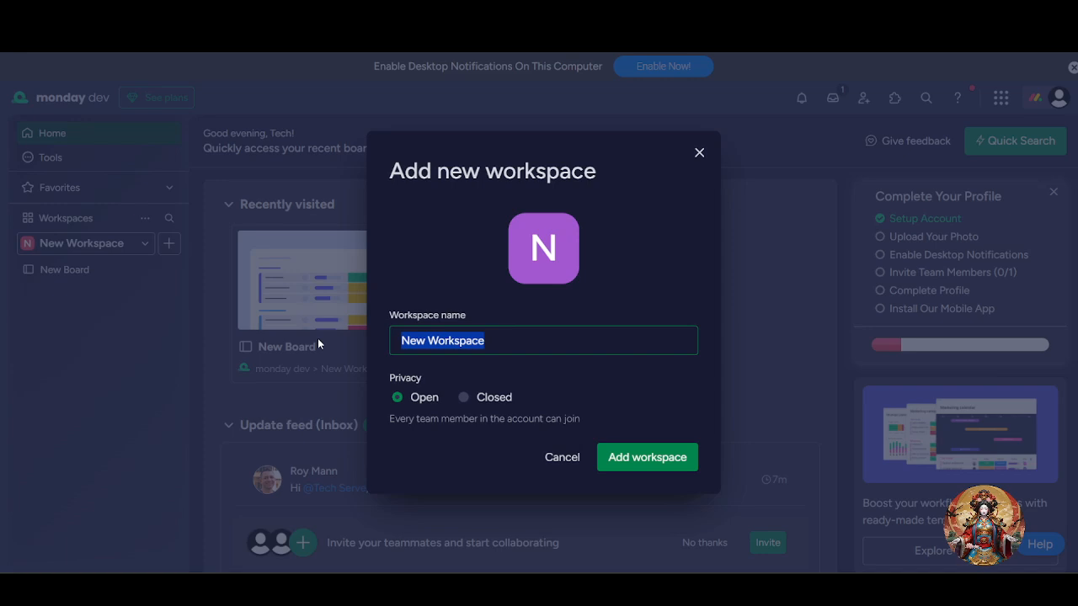
key(BackSpace)
text(My)
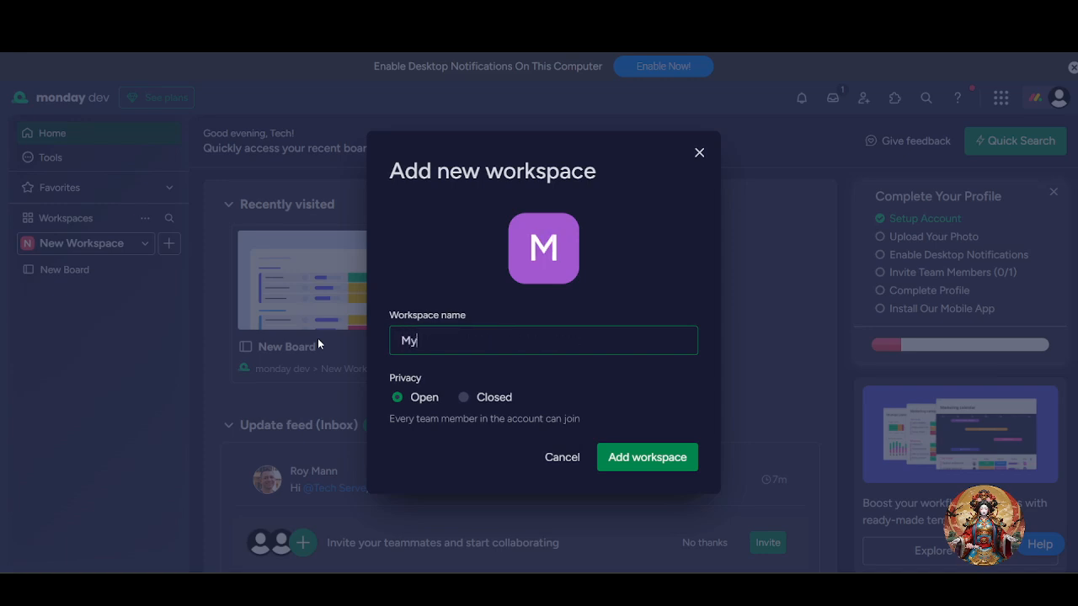
text( work place 1)
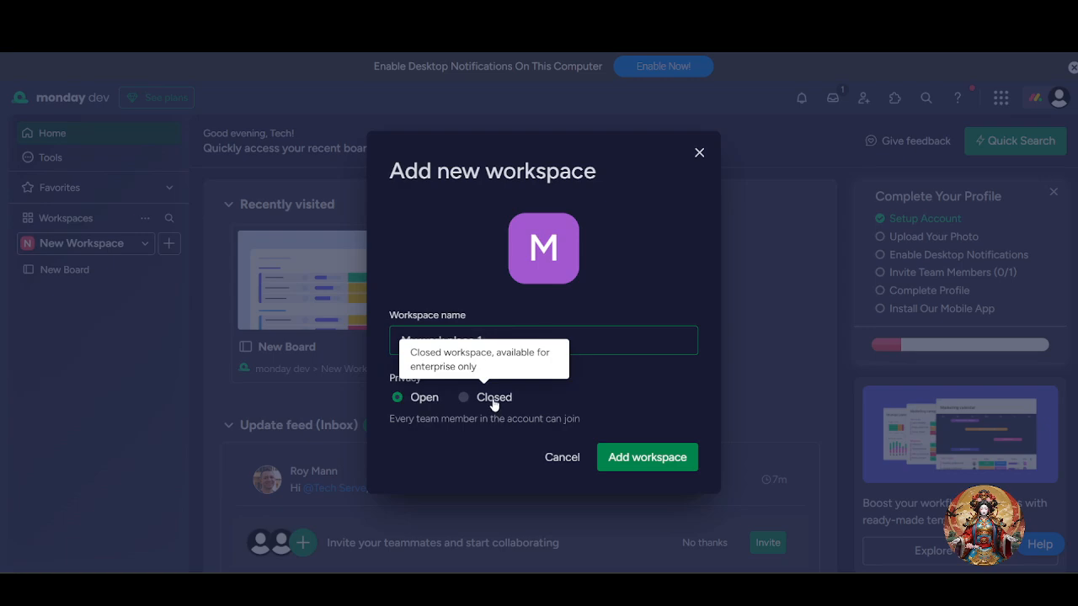
click(679, 460)
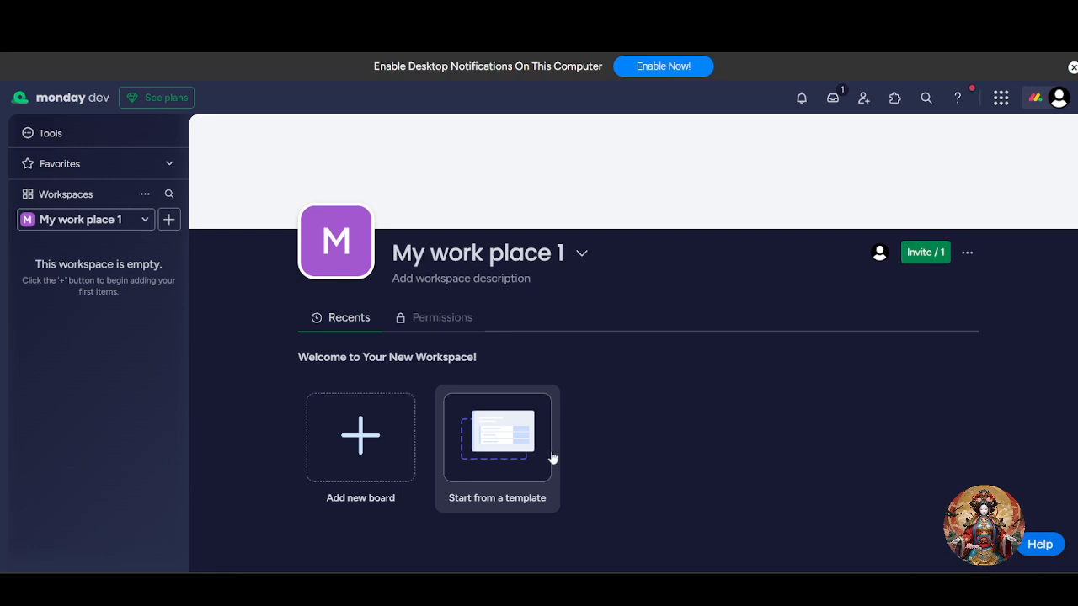
Start the workspace from a template and search the template center for "Finan"
click(523, 448)
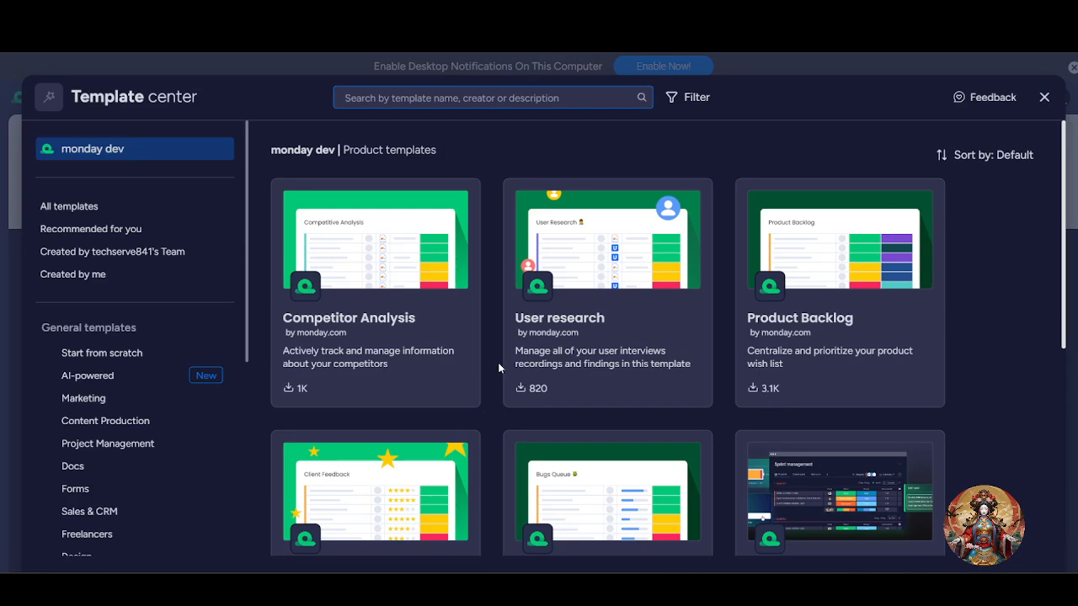
text(z)
key(BackSpace)
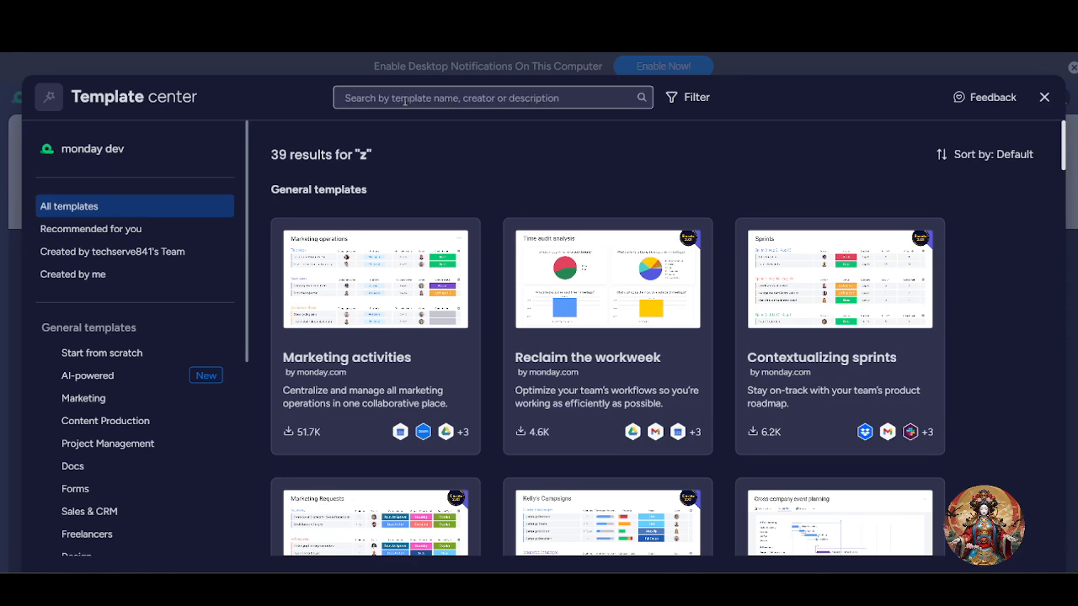
text(f)
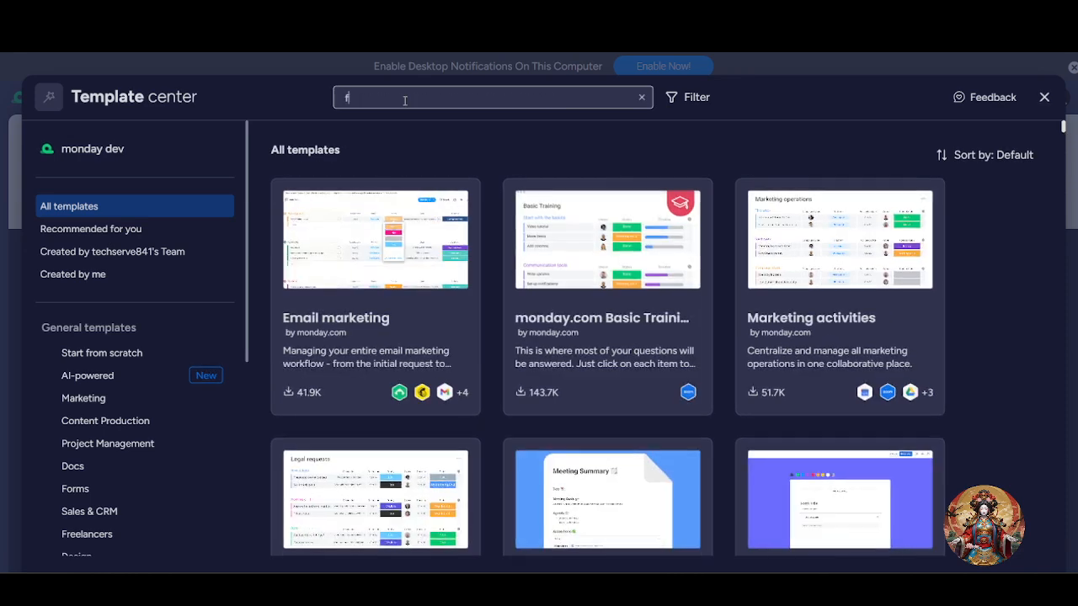
text(inian)
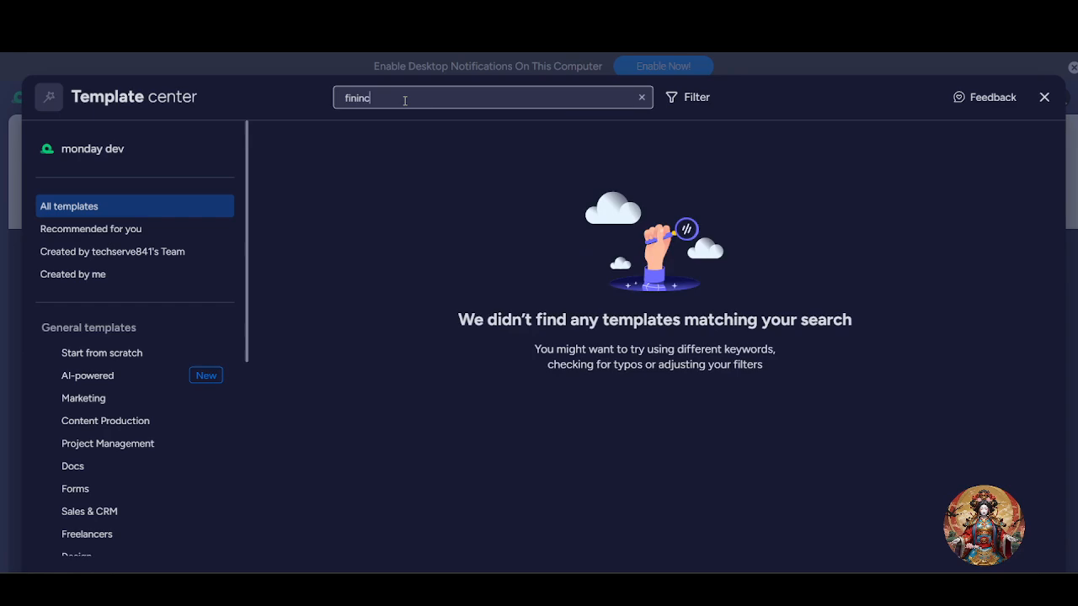
key(BackSpace)
key(BackSpace)
key(BackSpace)
key(BackSpace)
key(BackSpace)
text(inca)
key(BackSpace)
key(BackSpace)
key(BackSpace)
key(BackSpace)
key(BackSpace)
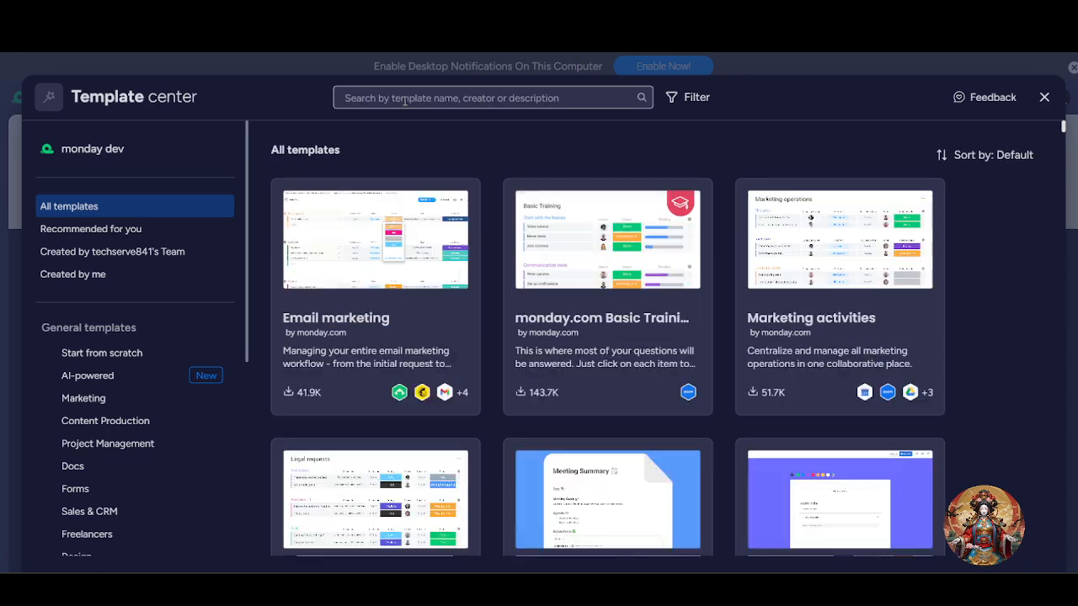
text(Finanz)
key(BackSpace)
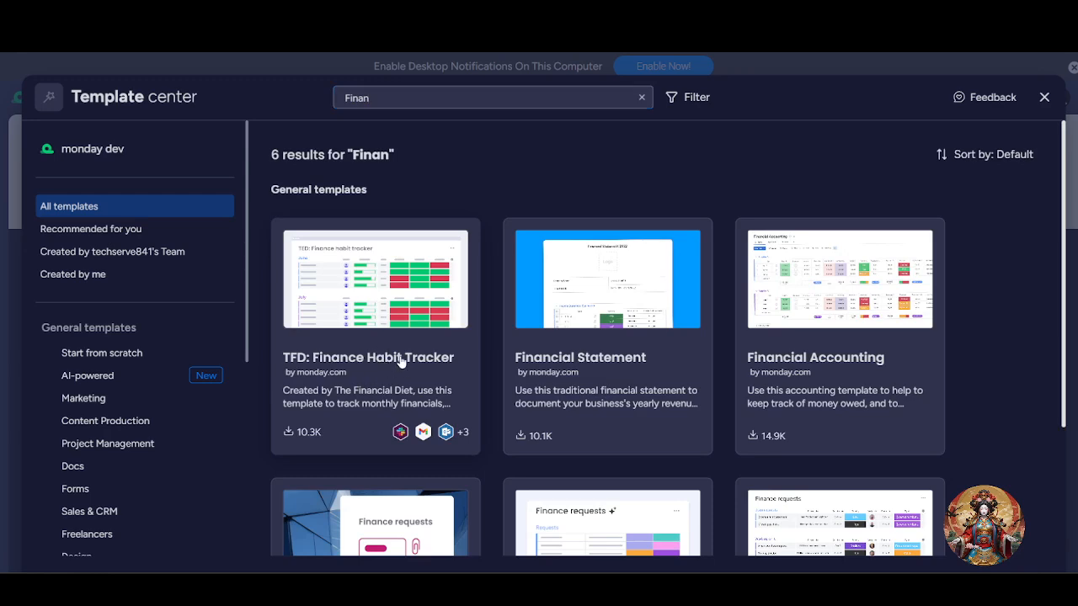
Create a board from the TFD: Finance Habit Tracker template
click(397, 360)
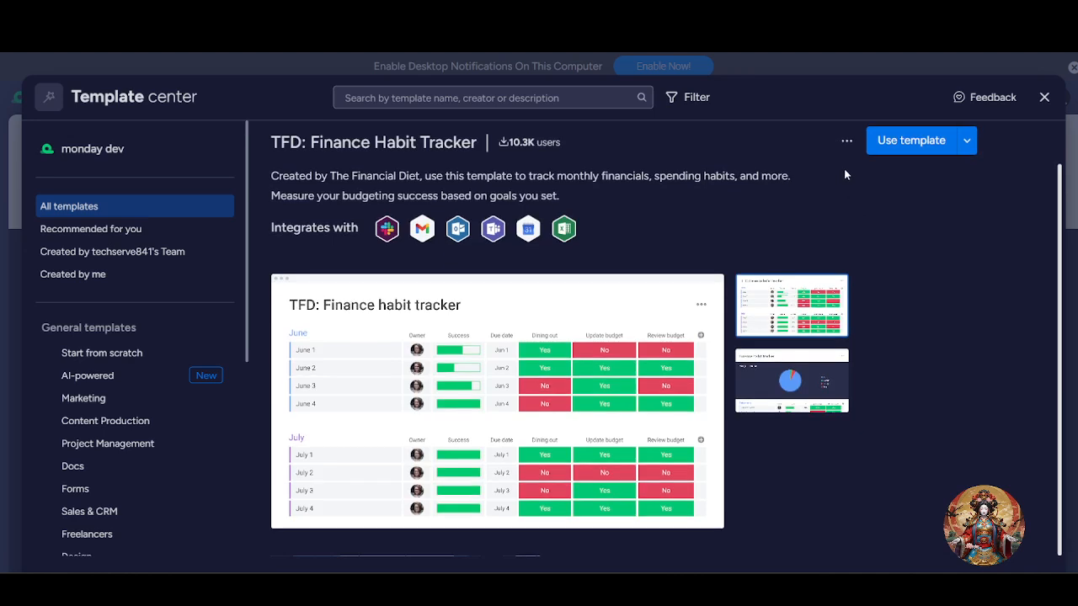
click(889, 143)
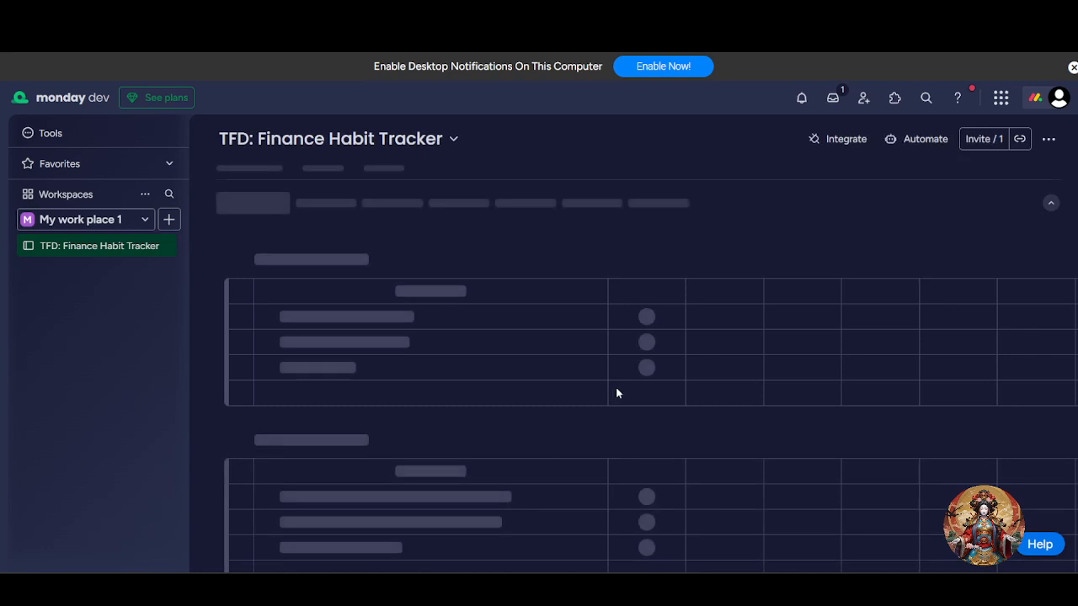
Look over the June and July groups and their columns on the finance habit tracker board
scroll(528, 401, down, 2)
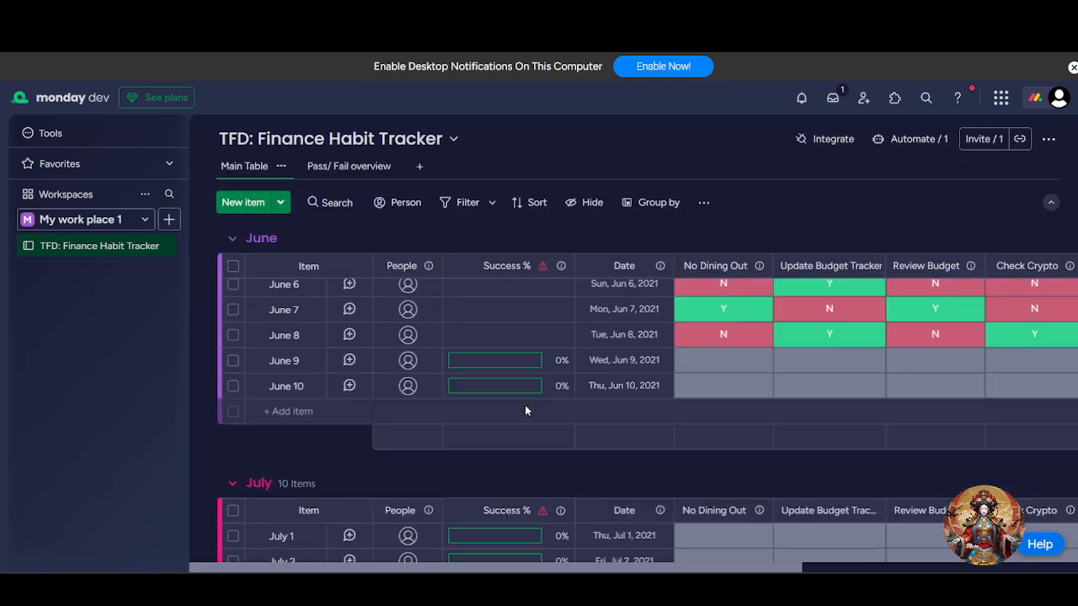
scroll(525, 406, up, 3)
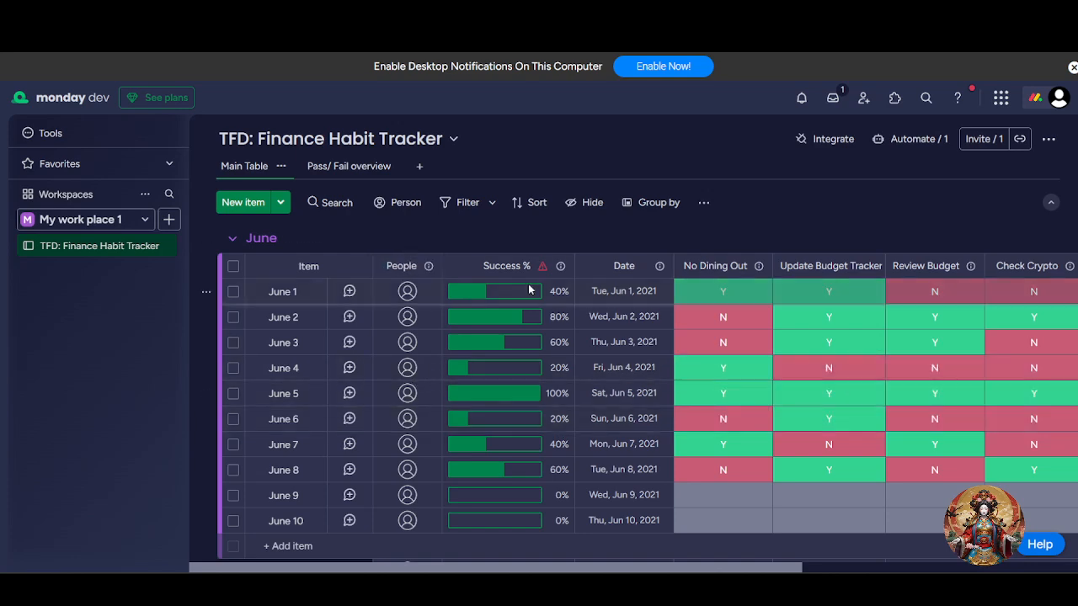
scroll(587, 327, down, 4)
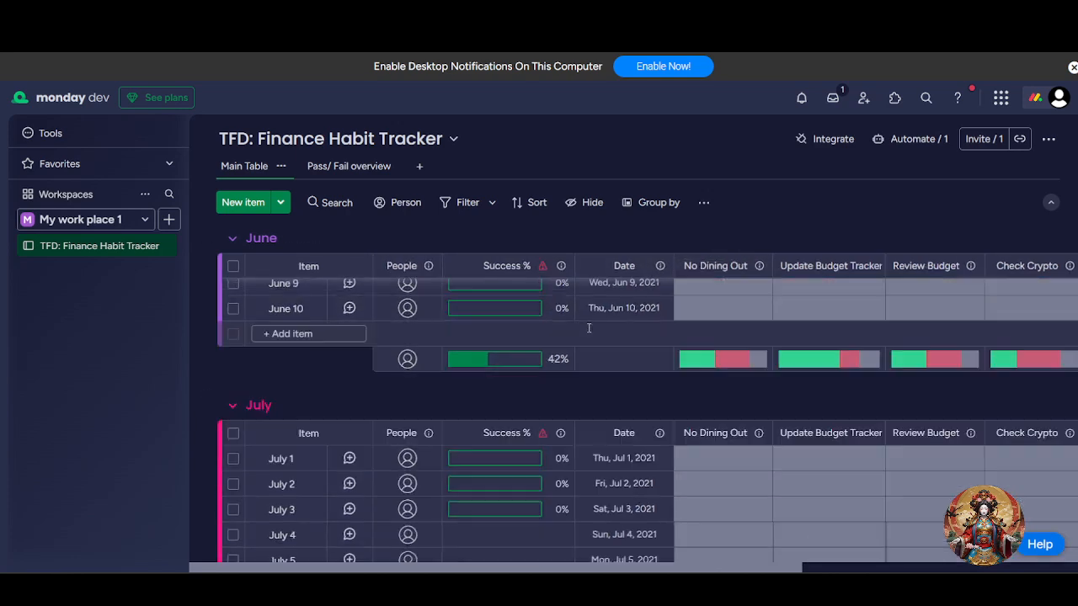
scroll(587, 327, up, 4)
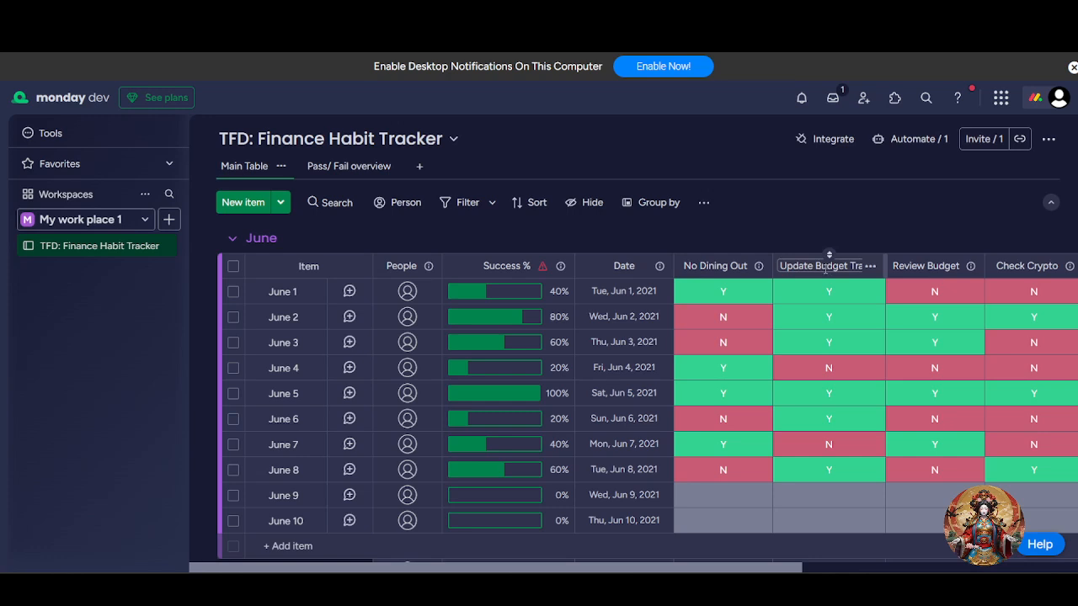
click(414, 370)
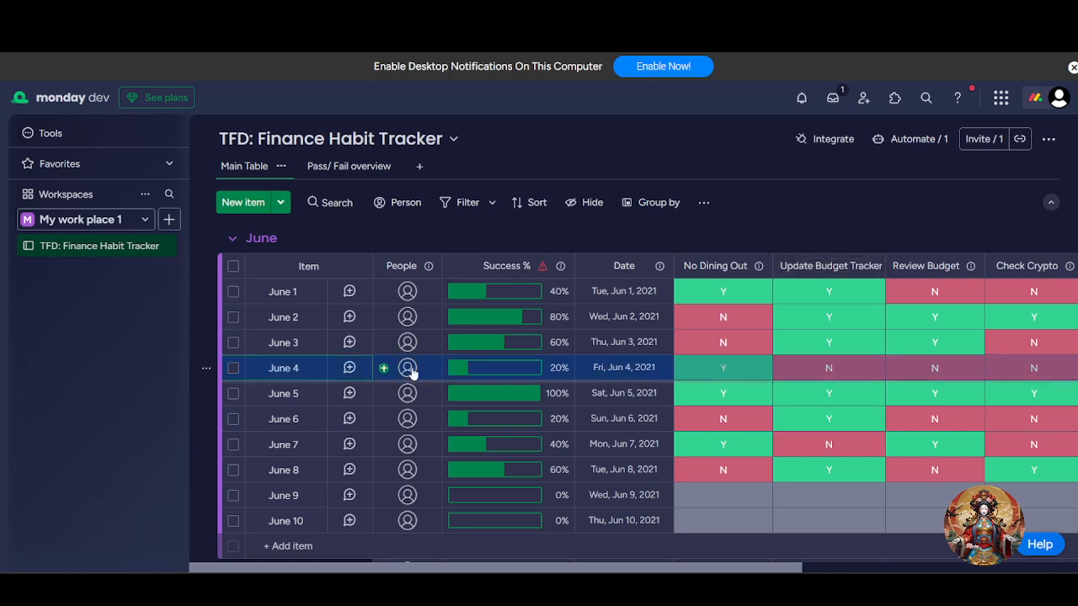
scroll(432, 301, down, 3)
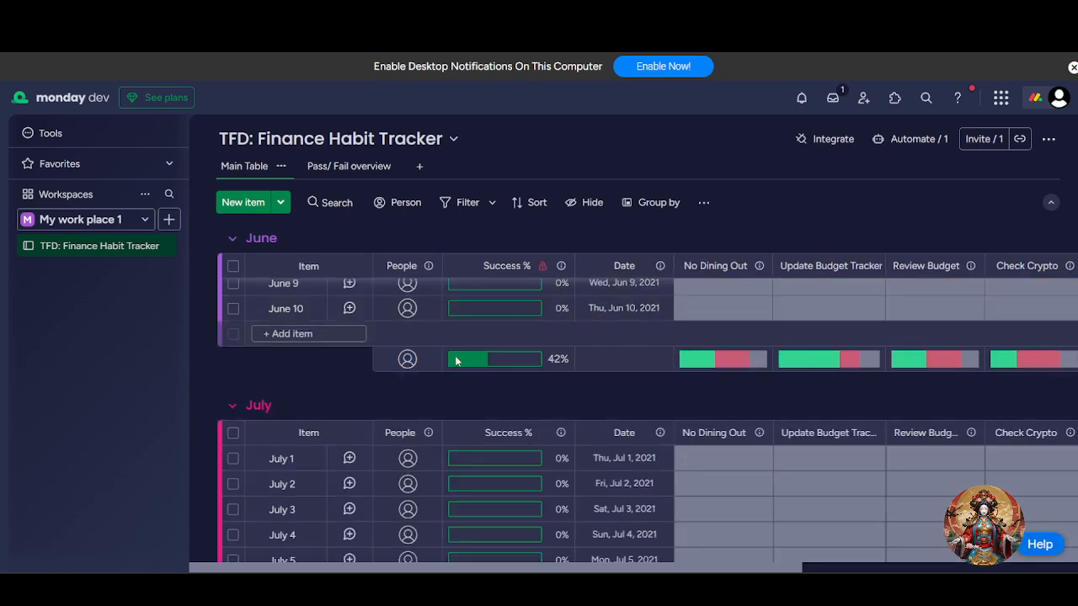
scroll(337, 410, up, 3)
Rename the first item in the June group as "fs"
click(288, 291)
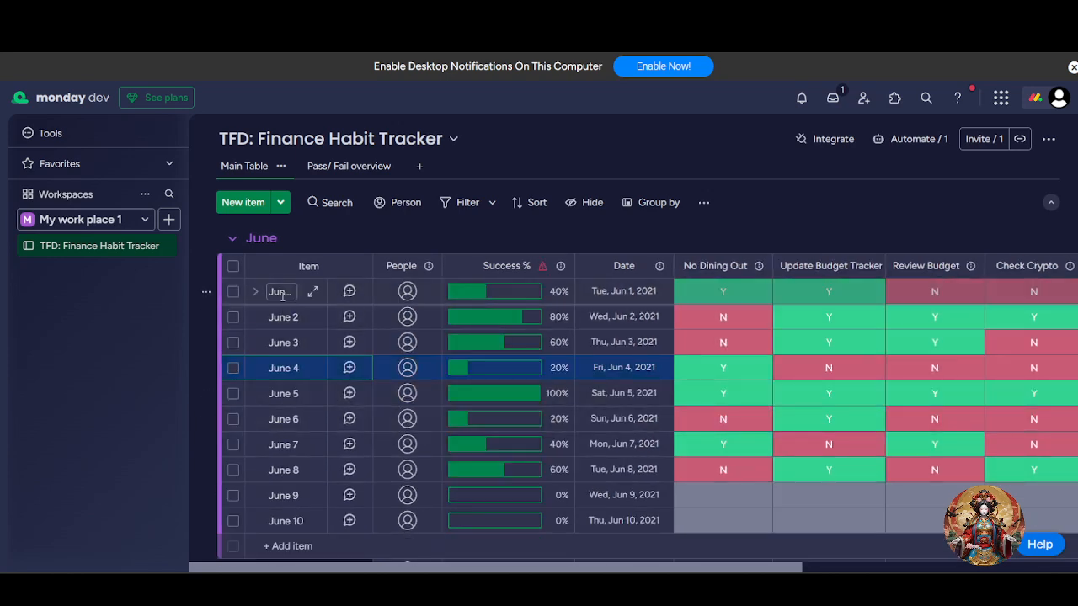
text(fs)
double_click(283, 291)
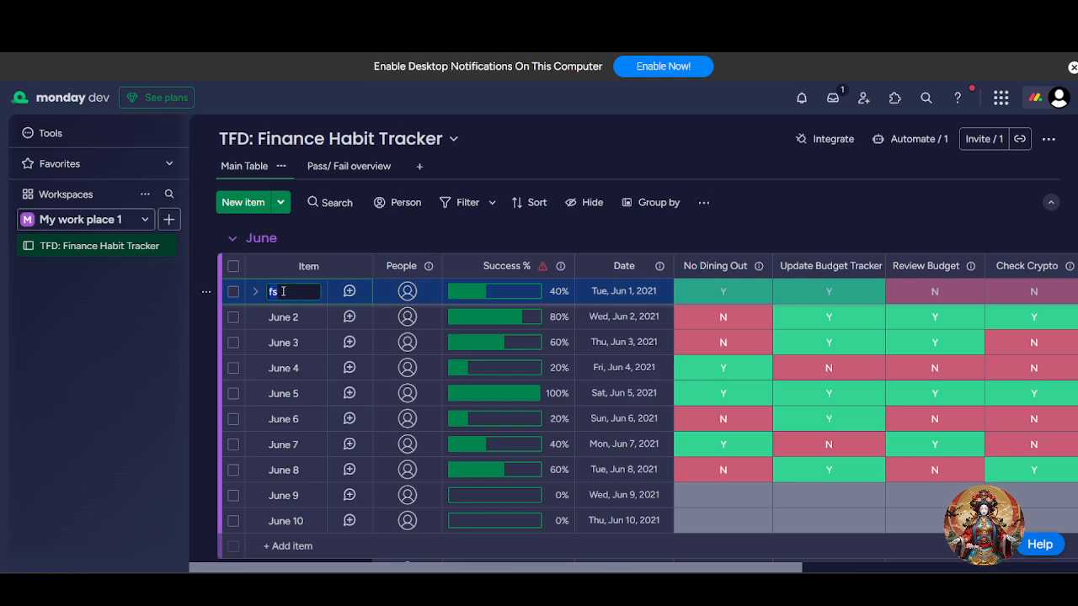
click(468, 250)
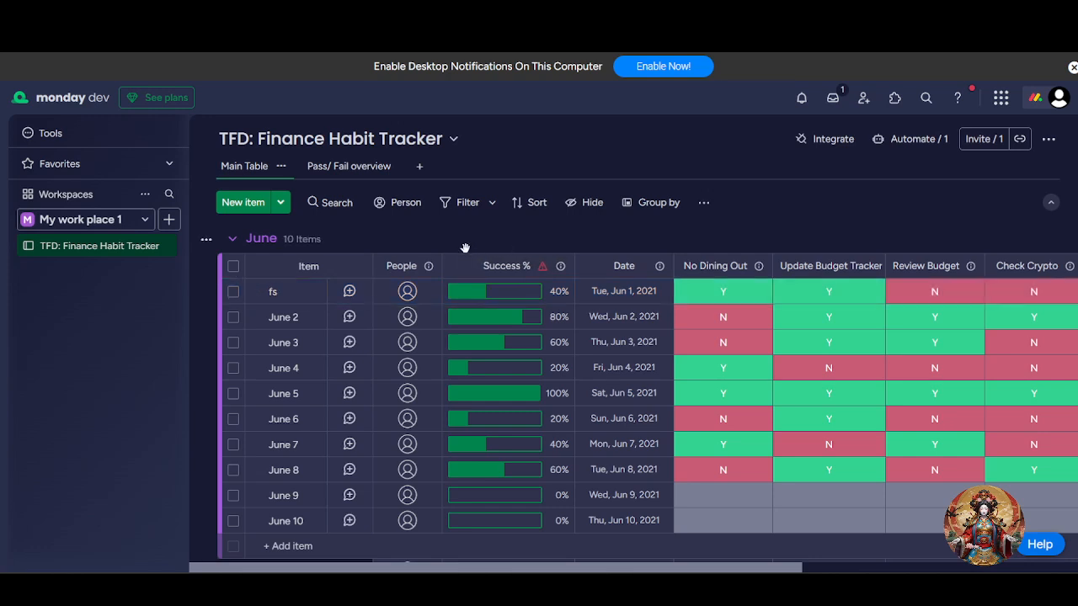
click(290, 292)
key(Return)
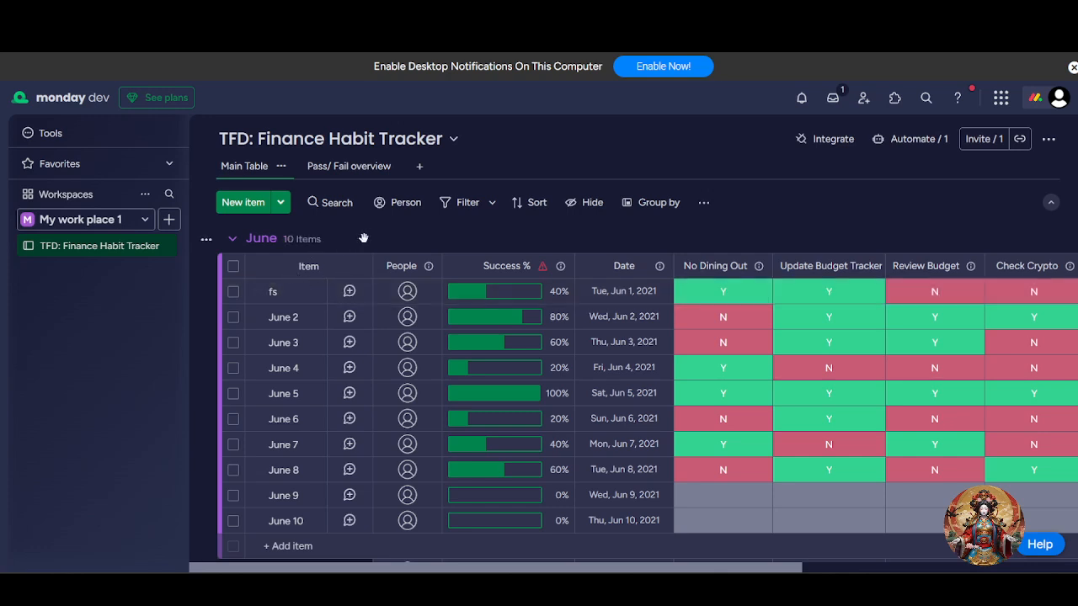
click(405, 292)
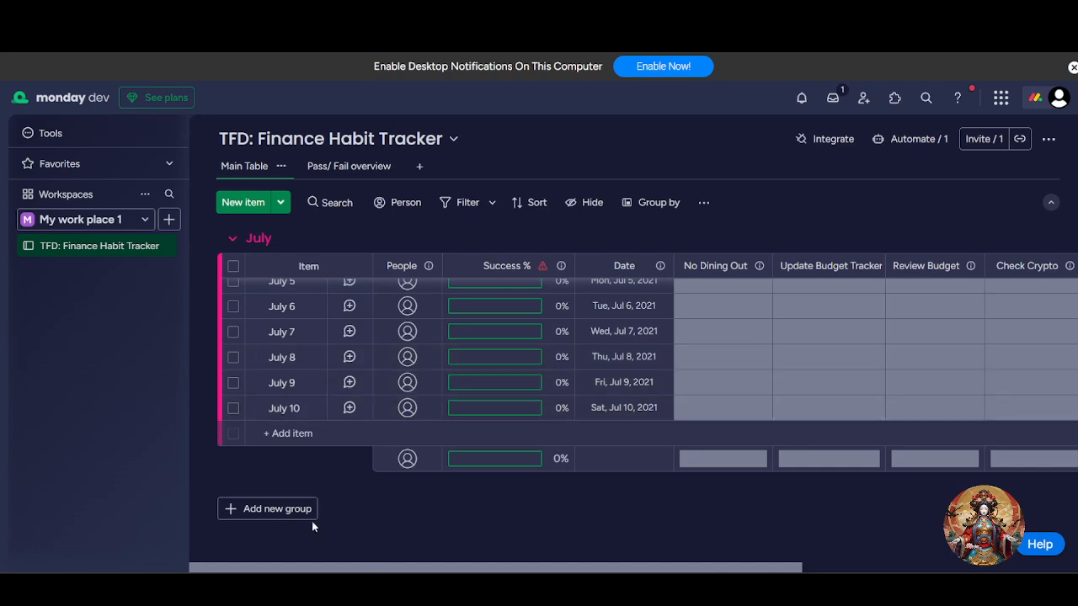
Add a new group below the July group
click(282, 510)
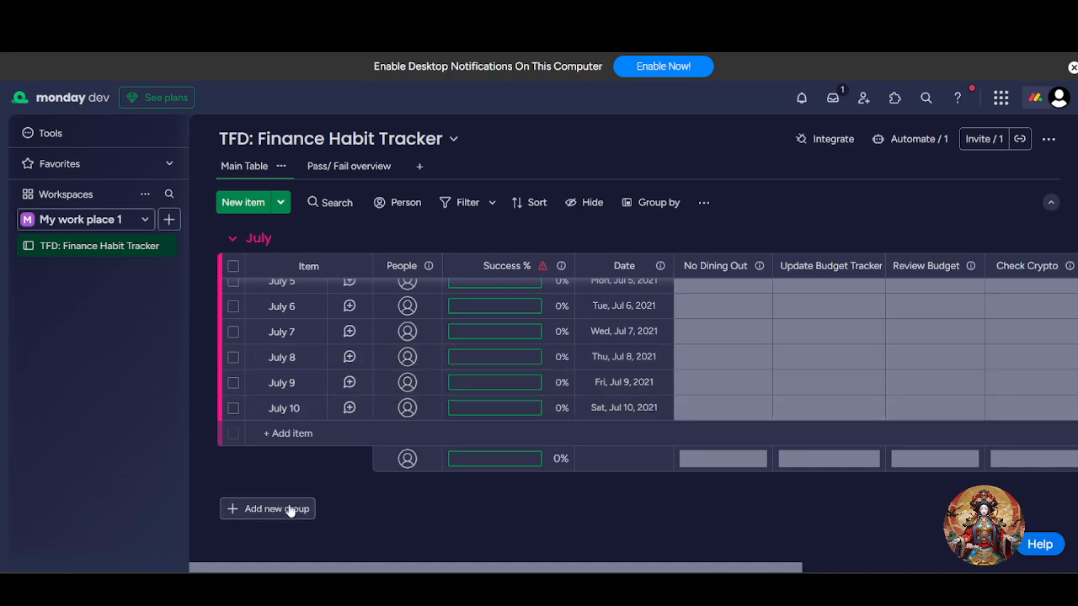
scroll(308, 459, up, 6)
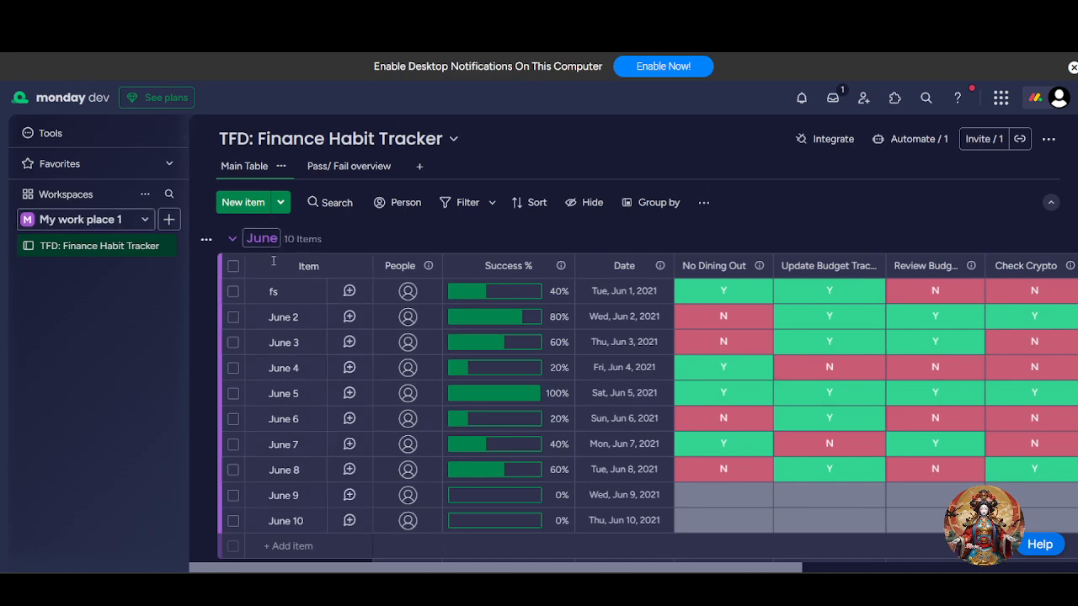
scroll(337, 337, down, 5)
scroll(284, 343, up, 5)
scroll(315, 353, down, 7)
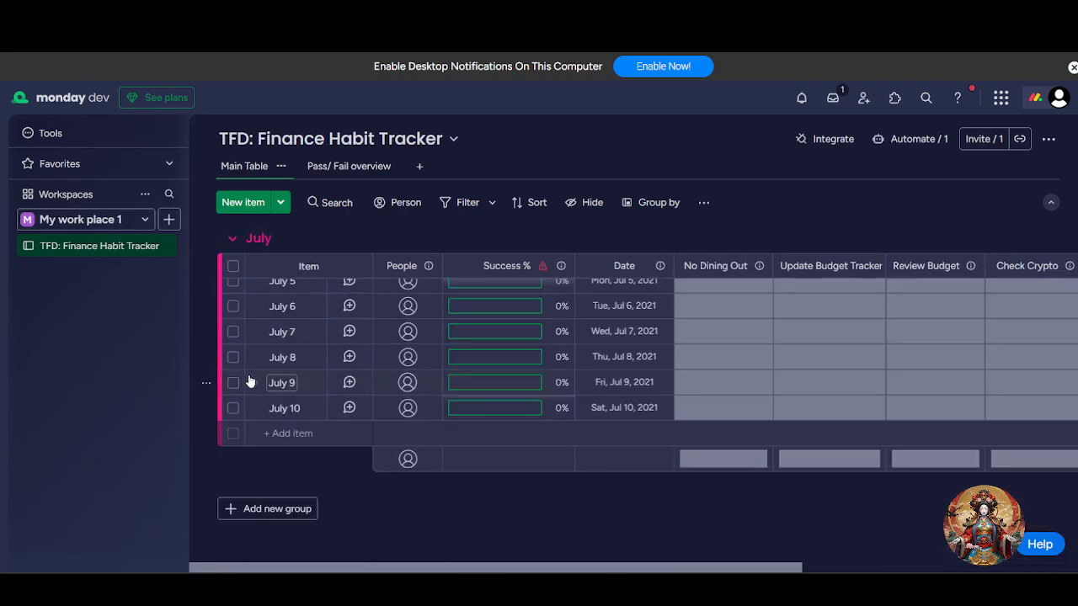
scroll(257, 381, up, 5)
scroll(312, 446, down, 5)
click(301, 510)
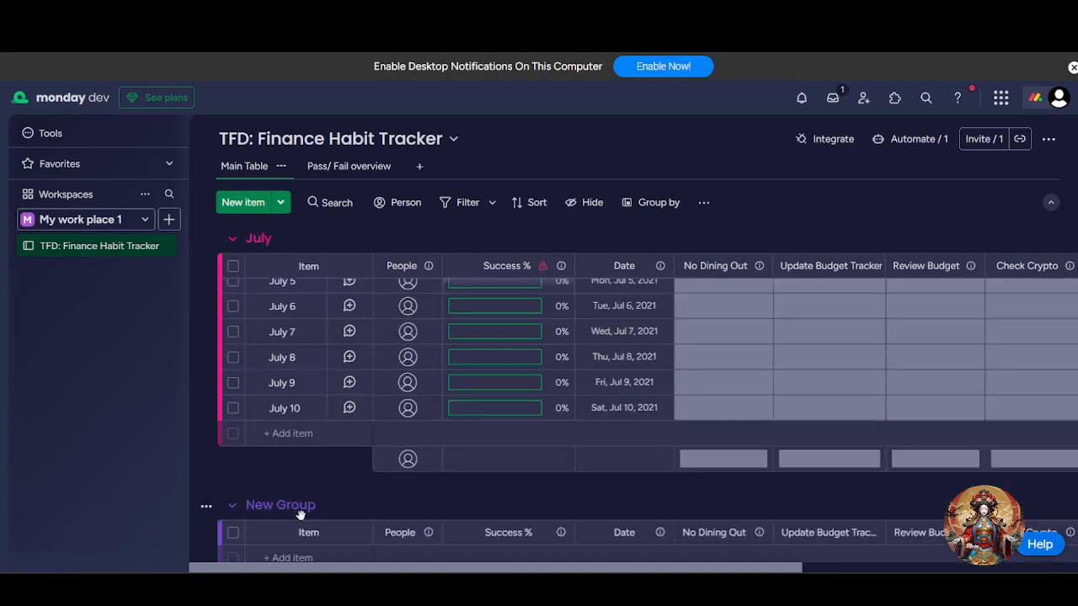
Rename the new group as "August"
scroll(408, 507, down, 3)
click(276, 378)
triple_click(307, 377)
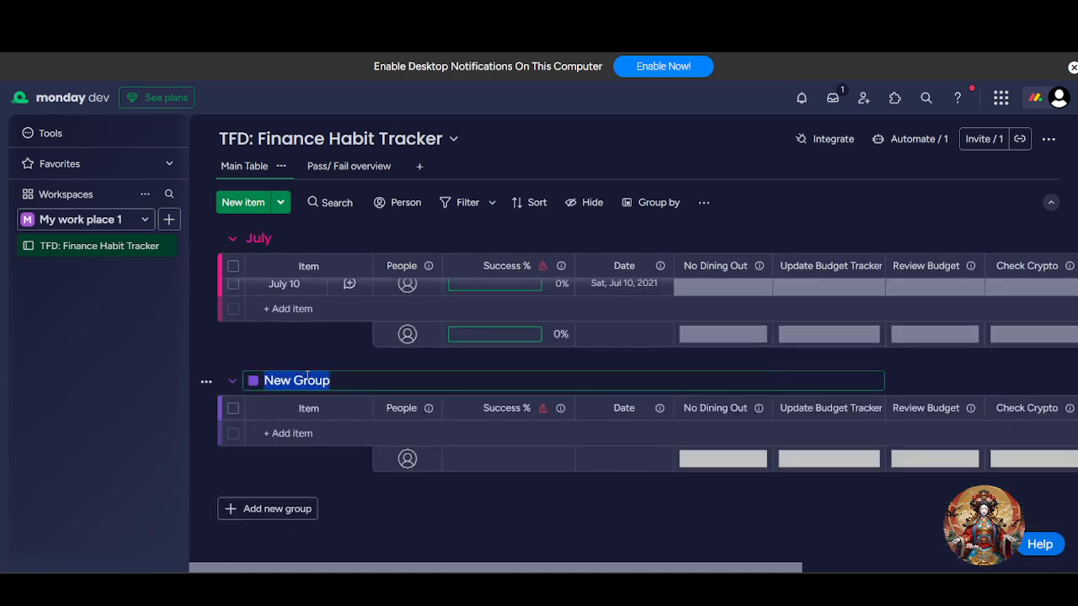
key(BackSpace)
text(Aug)
key(BackSpace)
key(BackSpace)
text(ugu)
key(BackSpace)
text(ust)
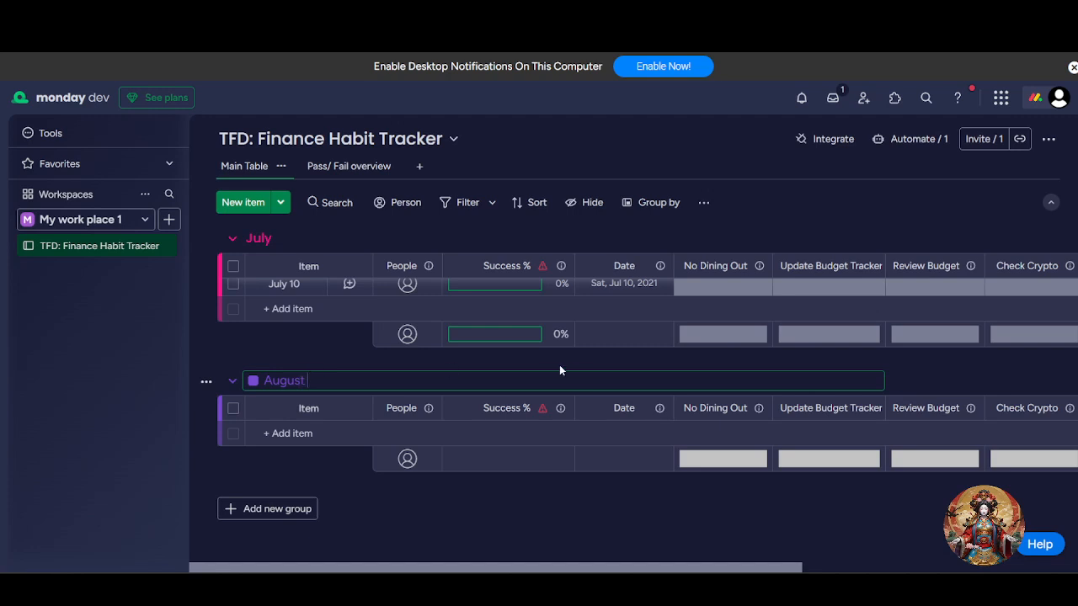
key(Return)
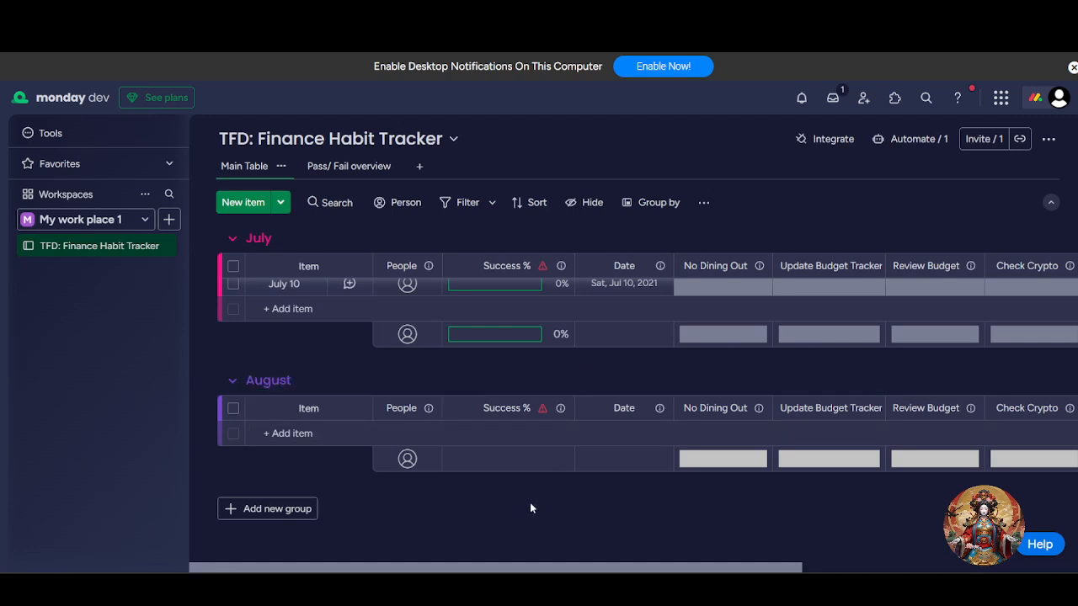